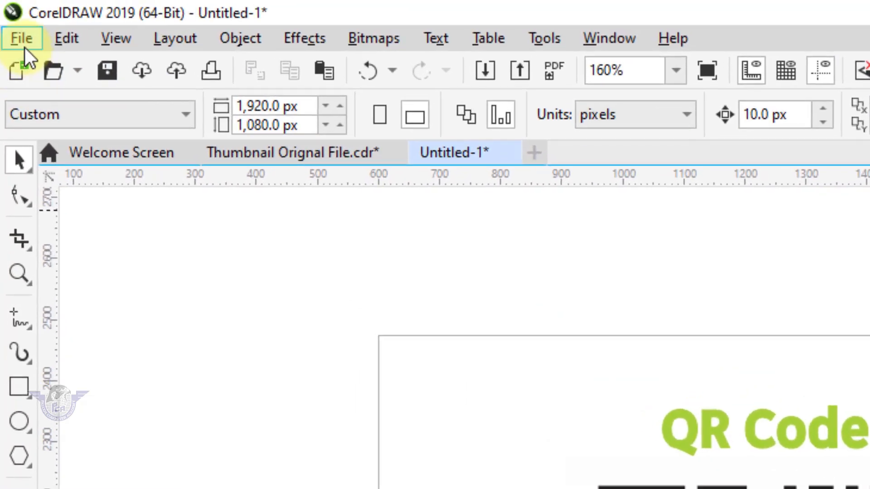
Create a new 1,280 × 720 px CMYK document at 300 dpi and close the object properties.
click(25, 48)
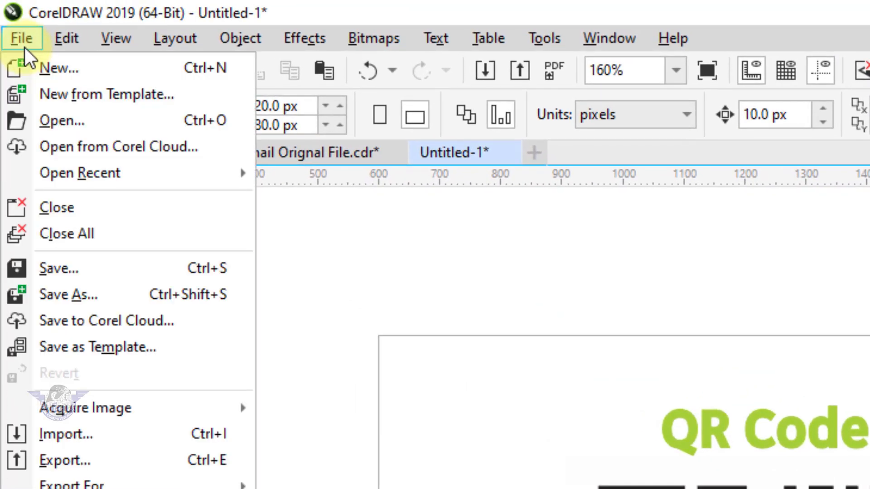
click(26, 69)
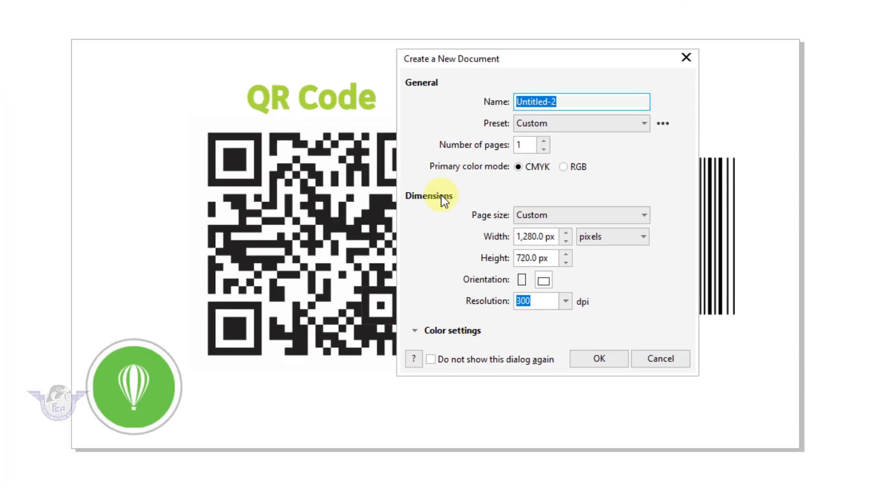
click(587, 349)
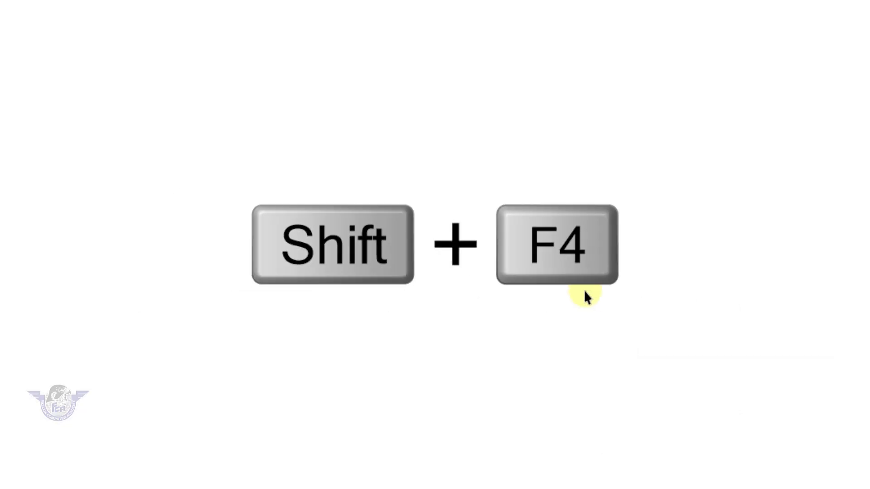
key(shift+F4)
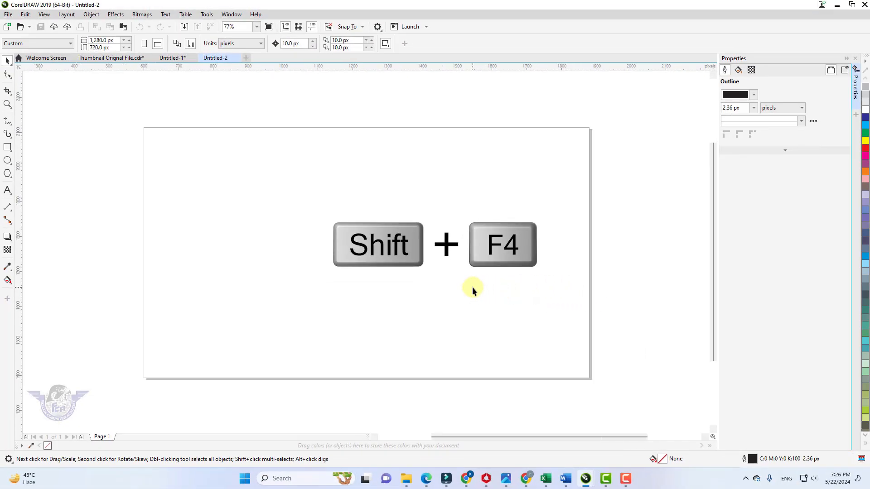
click(855, 62)
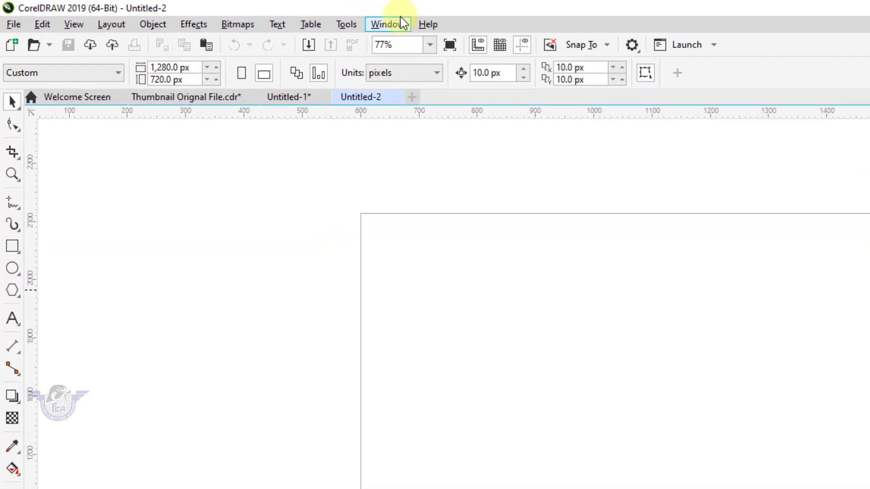
Insert a QR code object into the blank document.
click(196, 36)
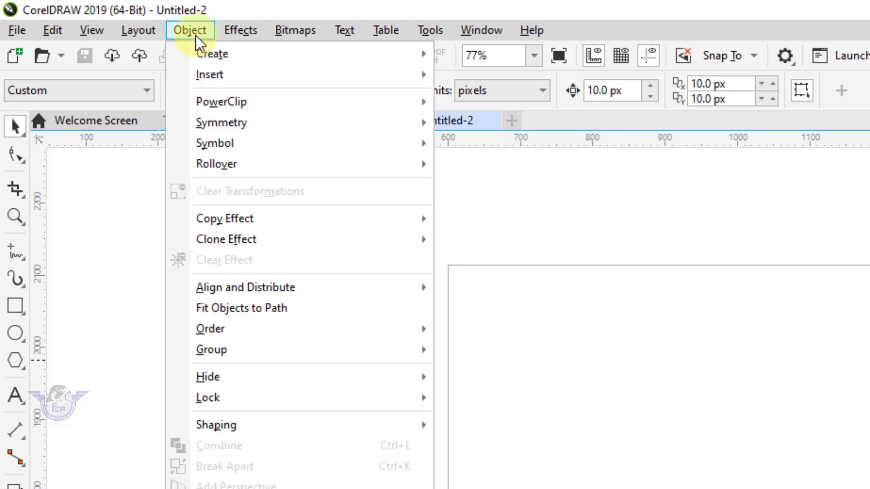
mouse_move(204, 72)
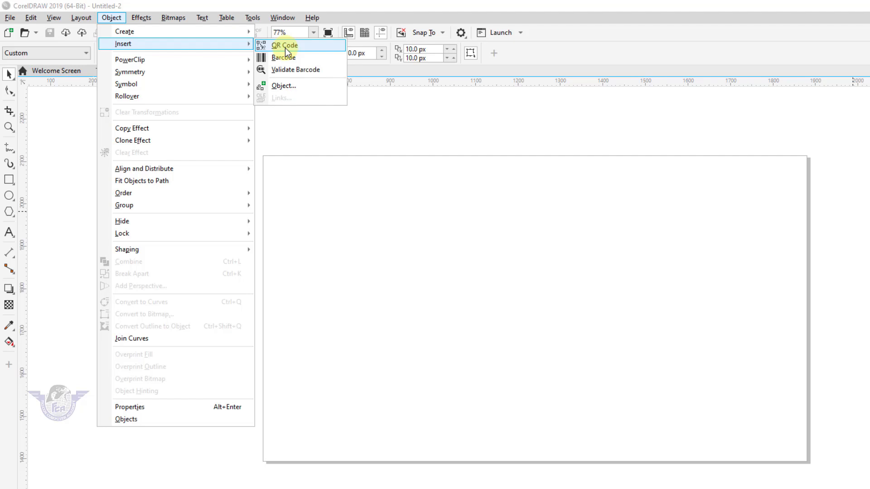
click(285, 46)
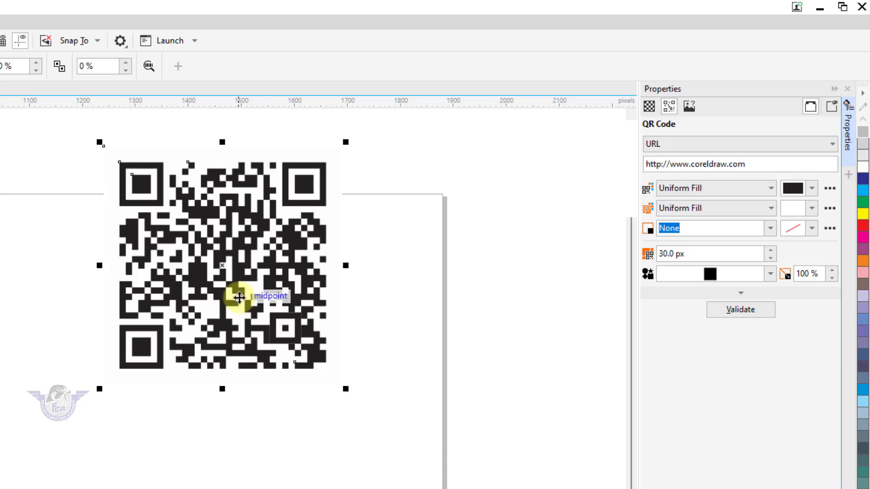
Keep the QR code's content type as URL and clear its default web address.
click(757, 163)
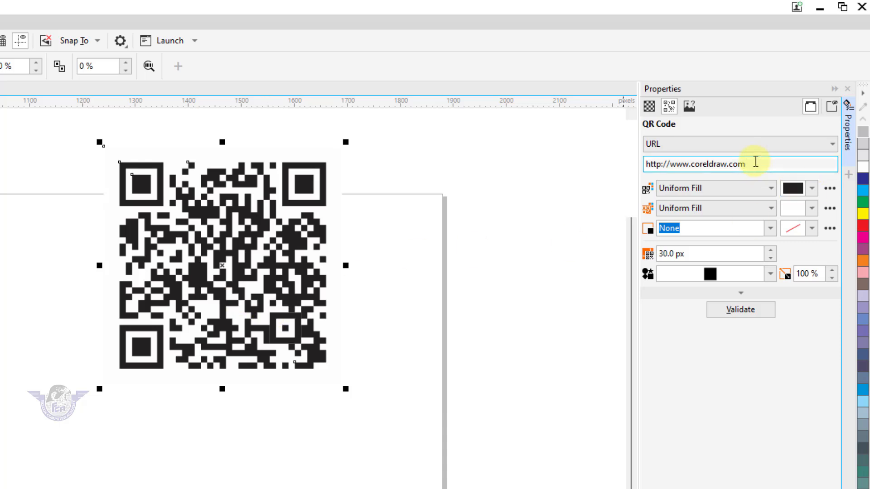
drag(756, 161, 621, 163)
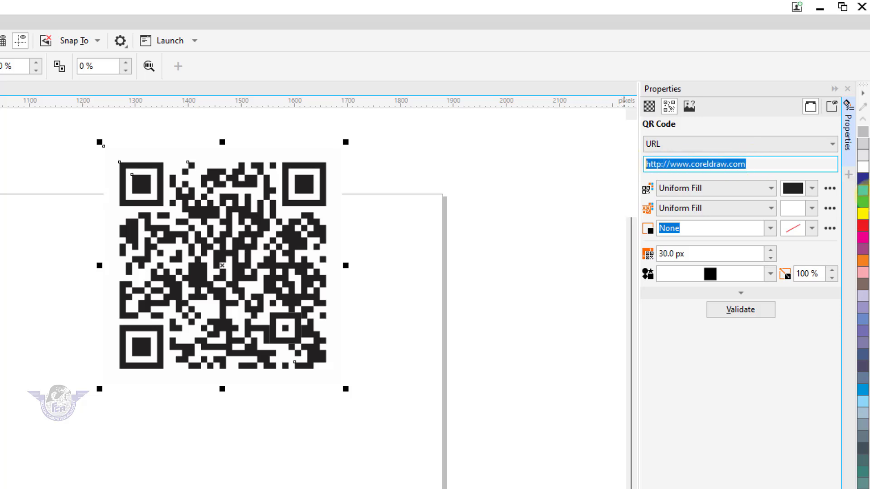
click(703, 141)
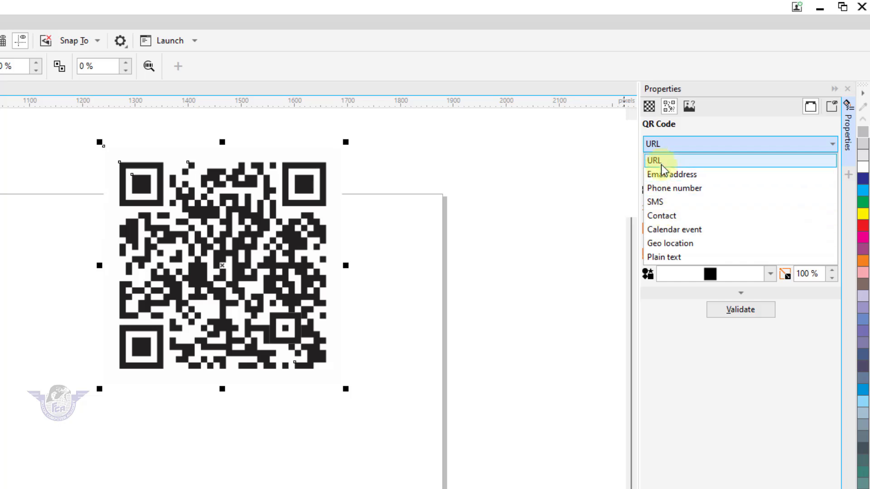
click(660, 147)
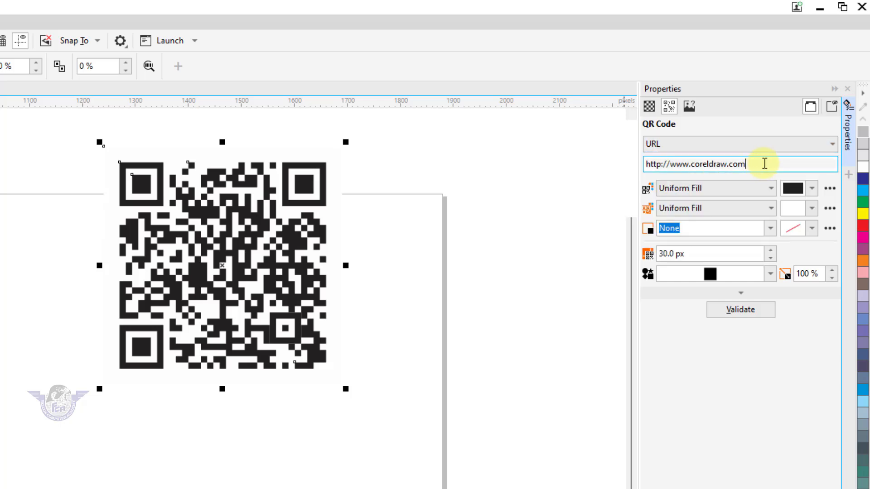
drag(760, 163, 646, 163)
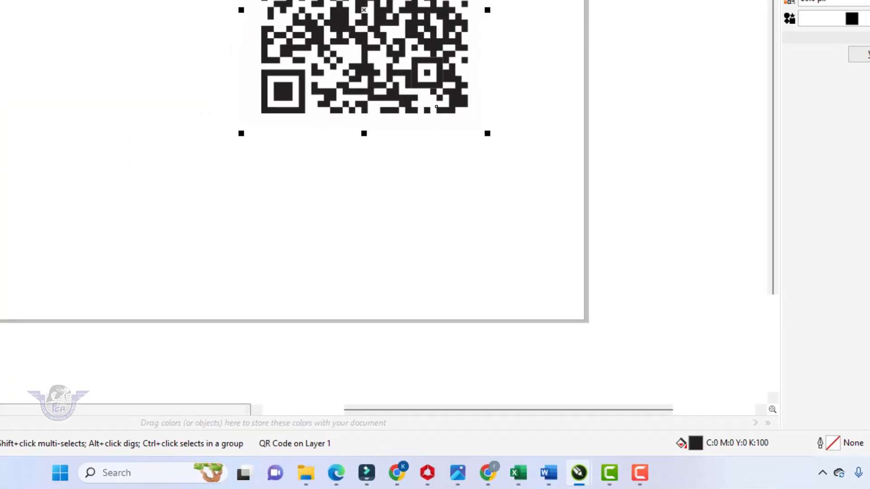
click(488, 473)
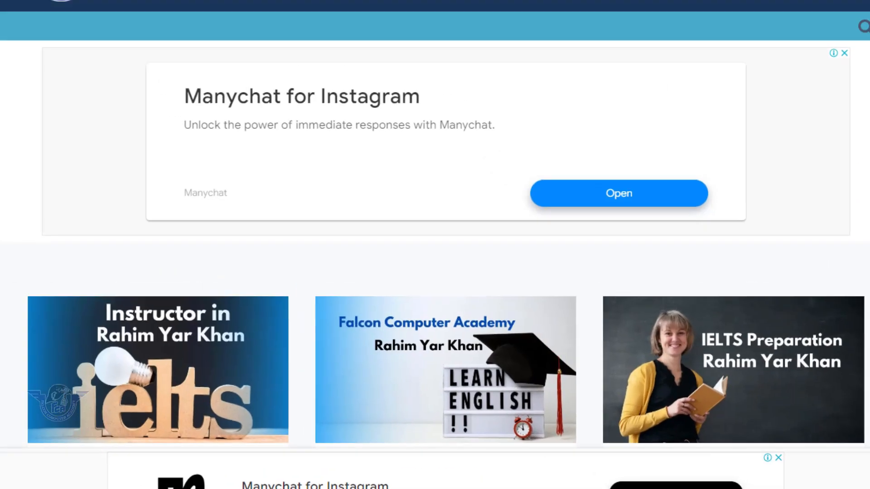
click(213, 43)
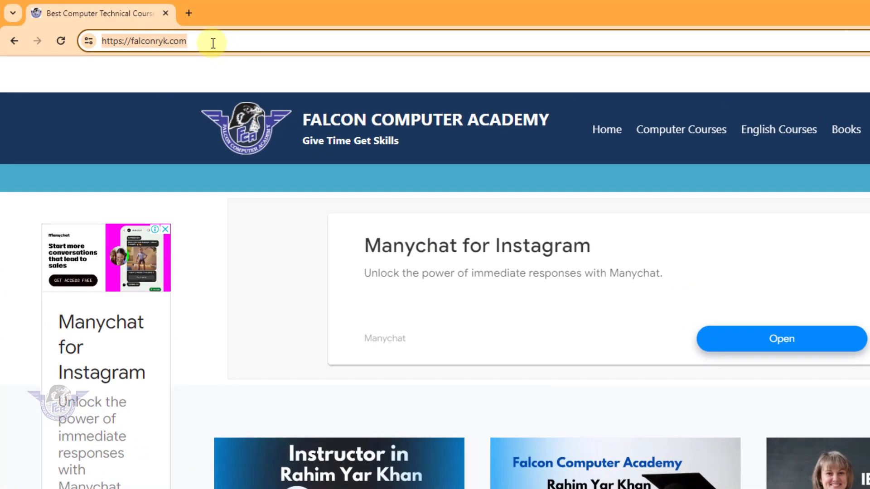
click(213, 42)
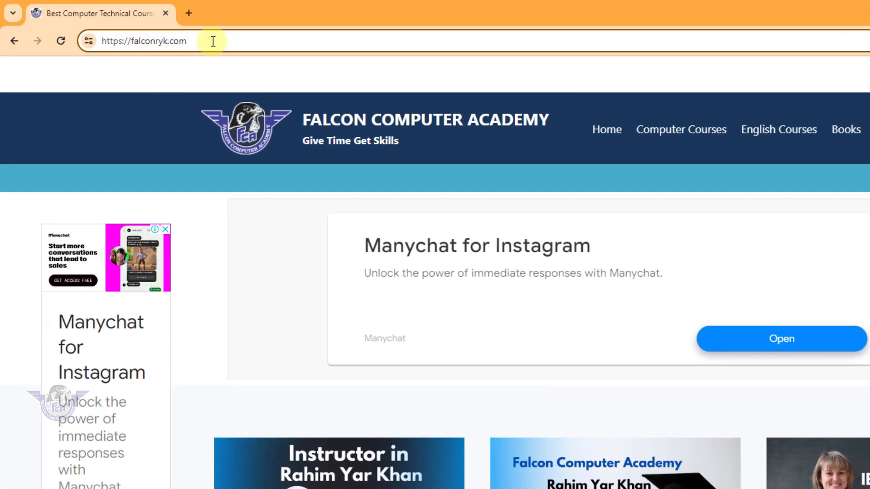
drag(213, 42, 46, 47)
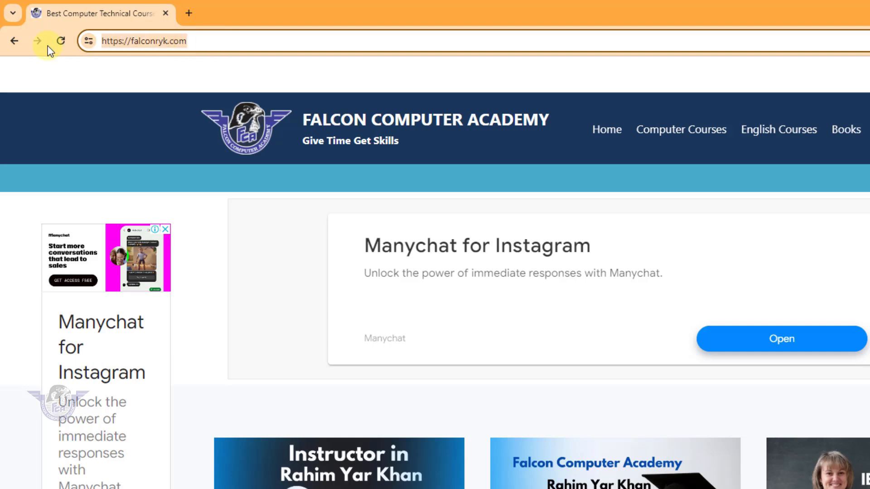
right_click(143, 40)
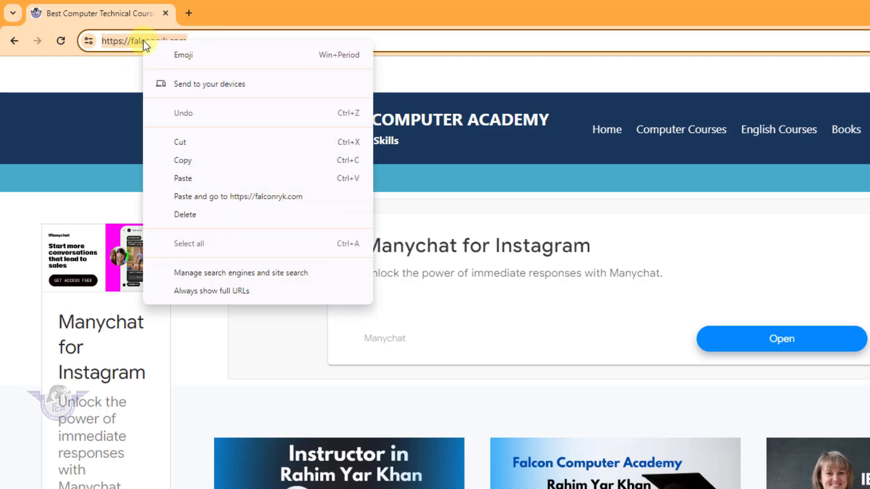
click(184, 161)
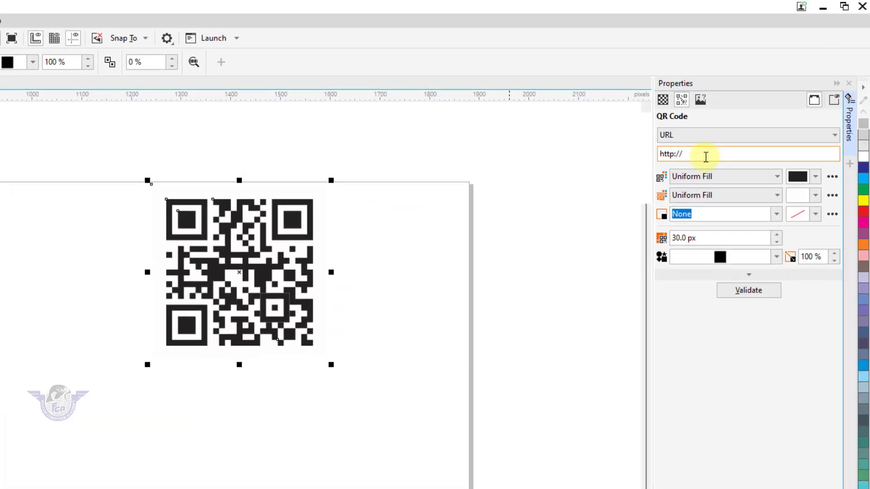
drag(706, 157, 657, 156)
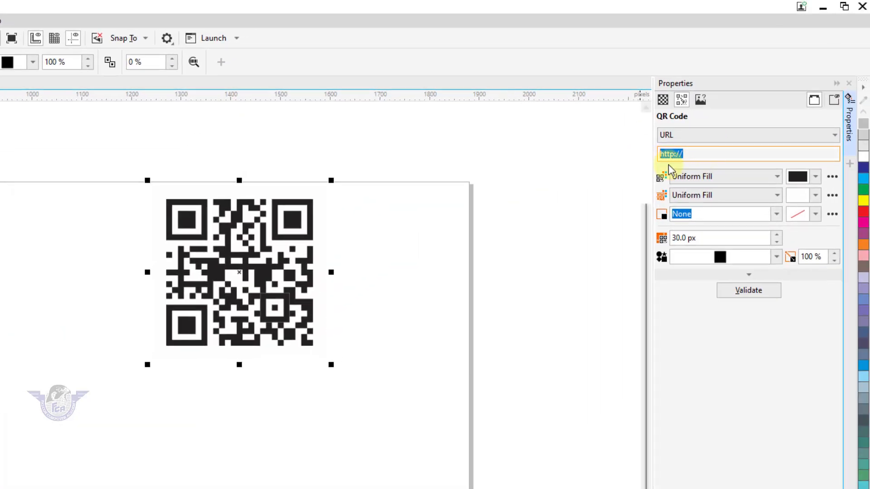
right_click(684, 155)
click(717, 212)
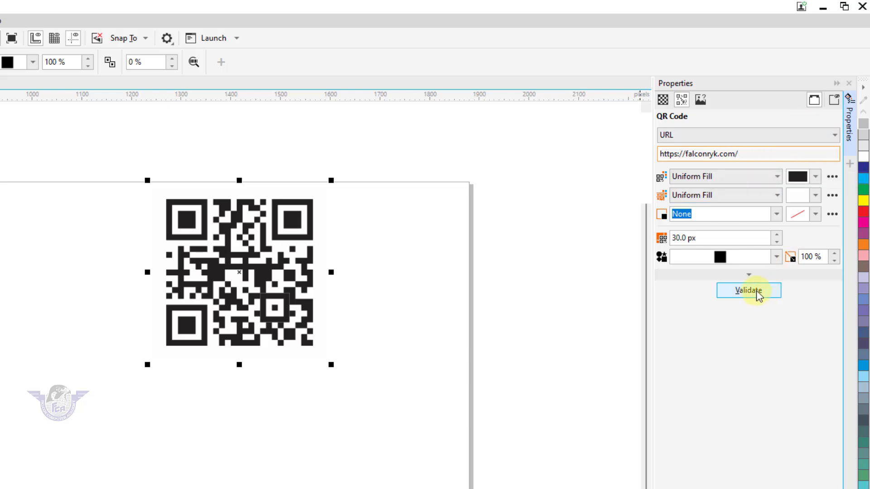
click(744, 293)
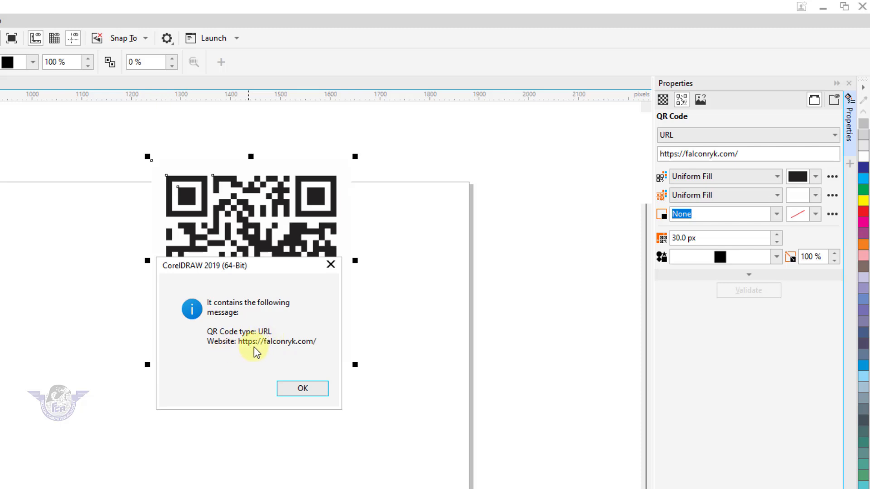
click(303, 389)
Move the QR code to the left part of the page, centred at about X 829 px, Y 1,801 px, and deselect it.
drag(269, 276, 0, 344)
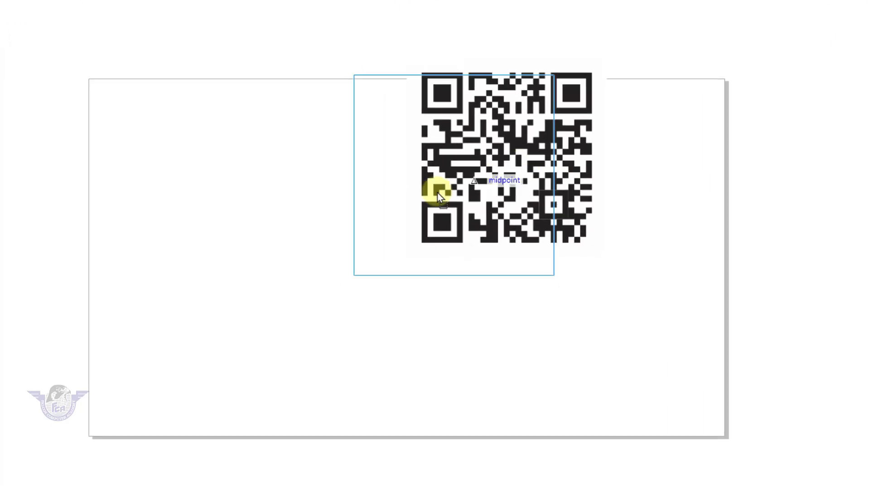
drag(236, 236, 224, 241)
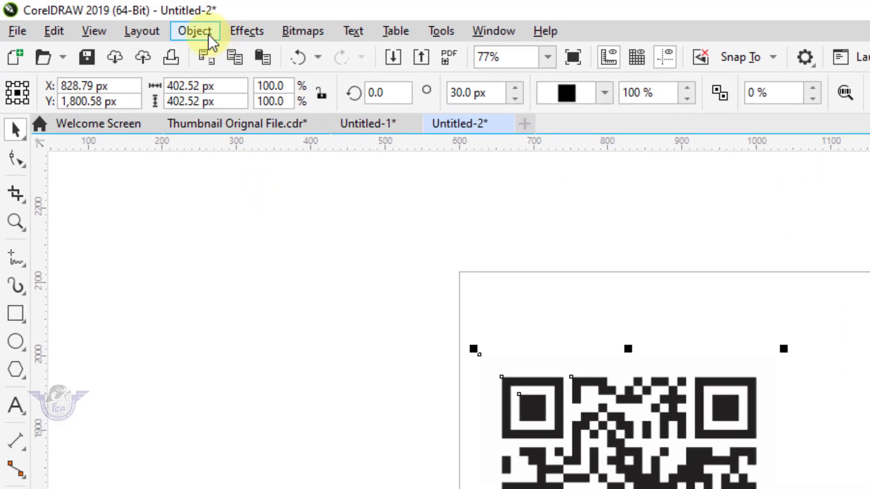
click(728, 320)
Start inserting a barcode in the CodaBar format with the digits 000123456.
click(200, 30)
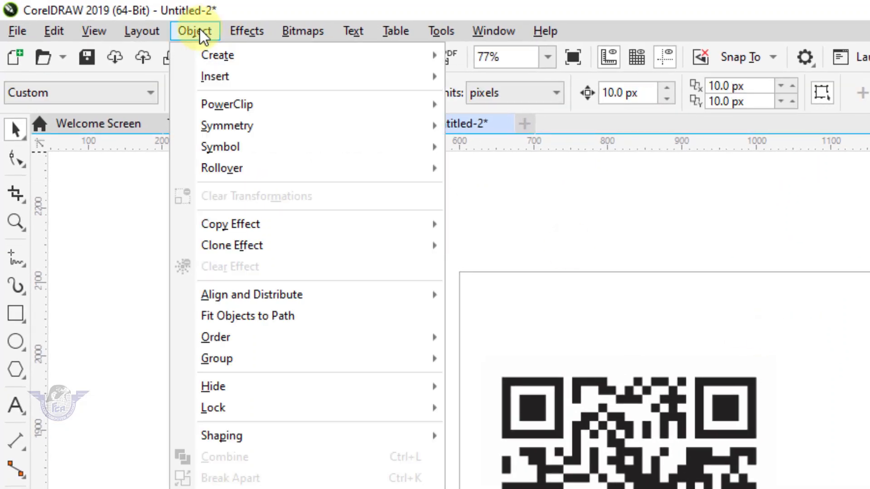
mouse_move(232, 78)
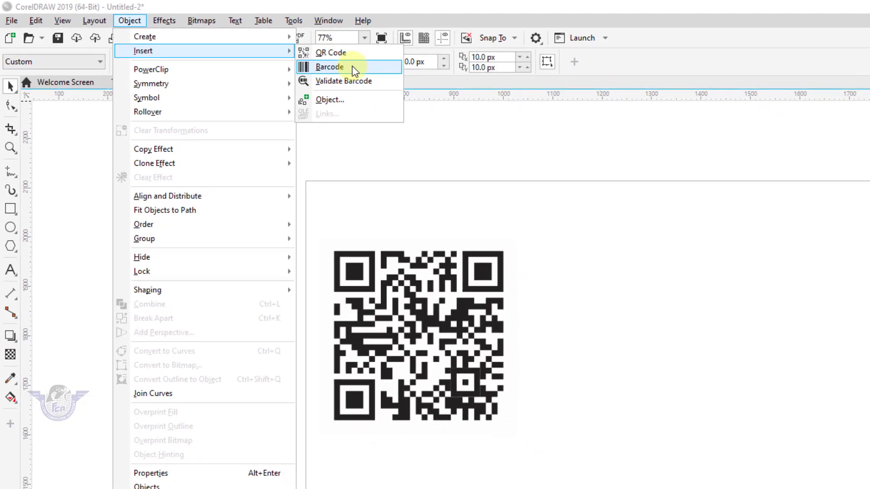
click(529, 100)
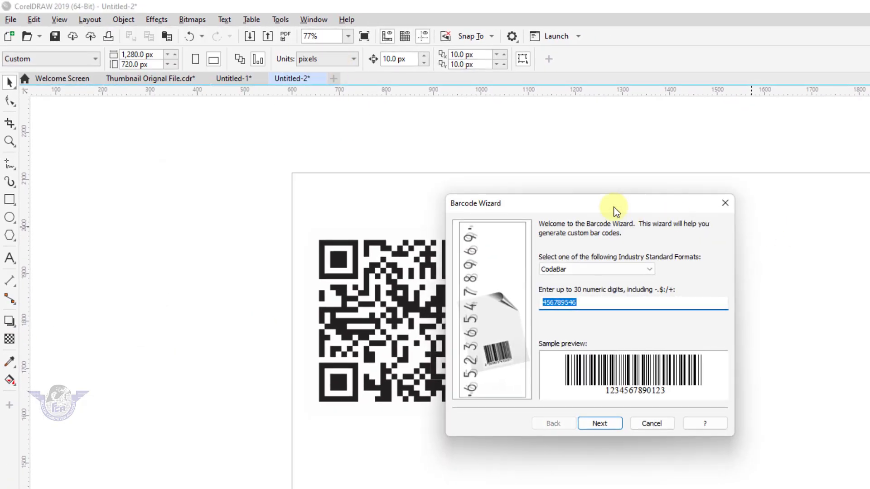
drag(614, 206, 833, 164)
drag(711, 133, 744, 118)
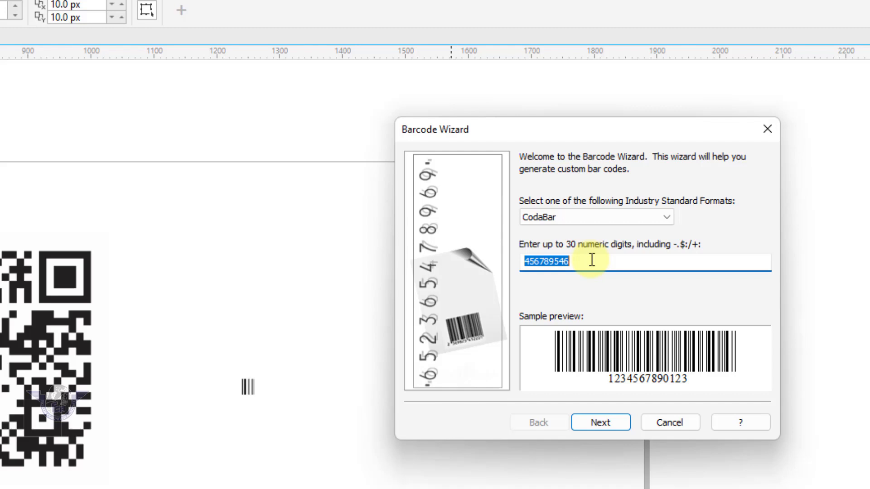
click(662, 196)
drag(593, 262, 447, 258)
text(000123456)
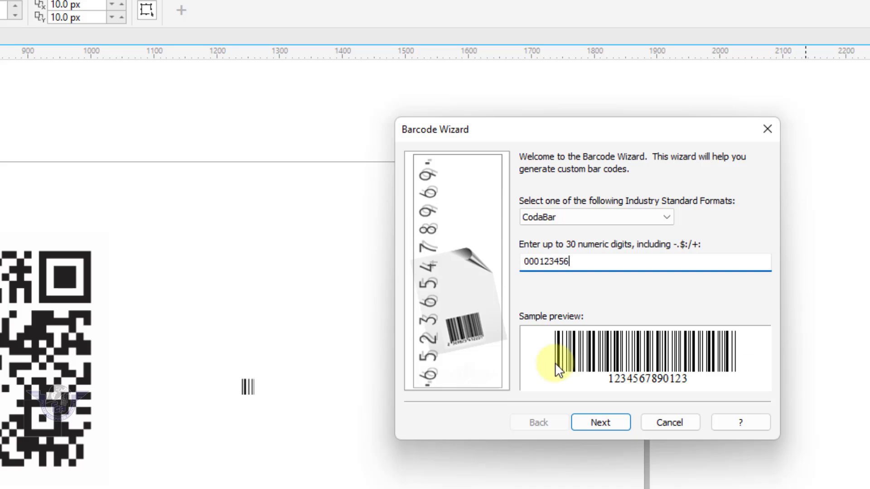
click(601, 424)
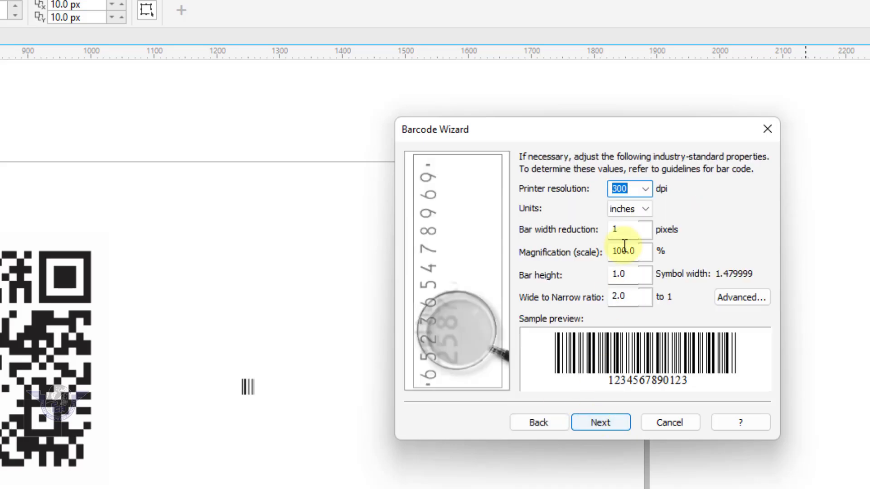
Keep the barcode's units in inches, set its text to Times New Roman with Bold-Italic weight, and finish inserting it.
click(641, 210)
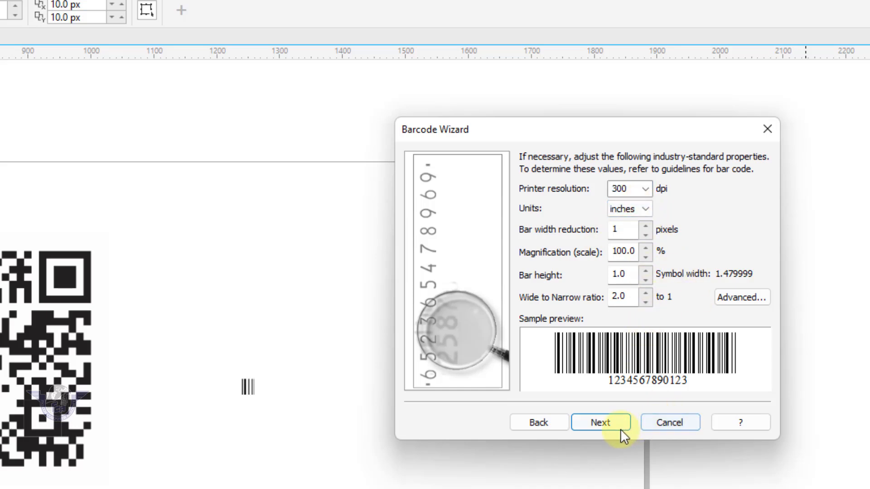
click(605, 426)
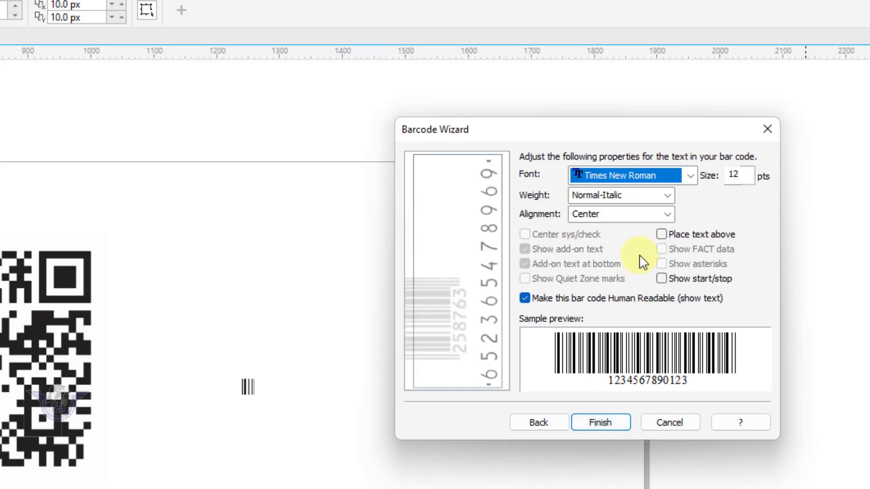
click(661, 176)
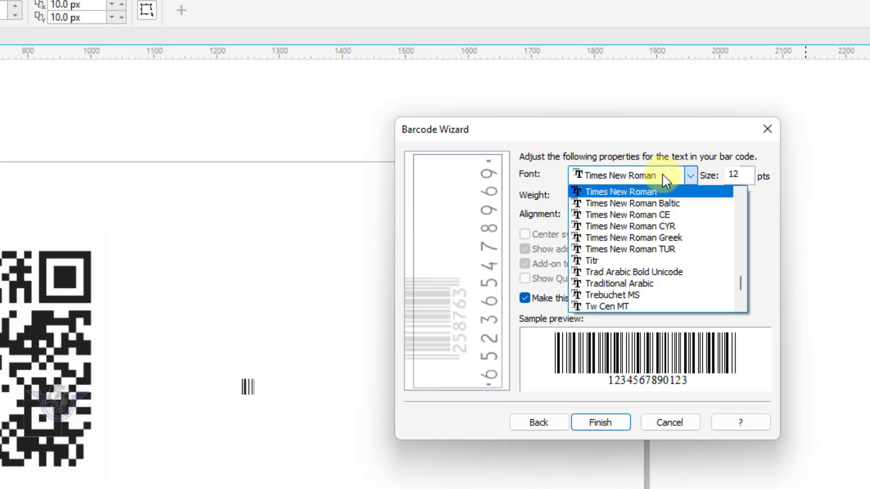
click(639, 193)
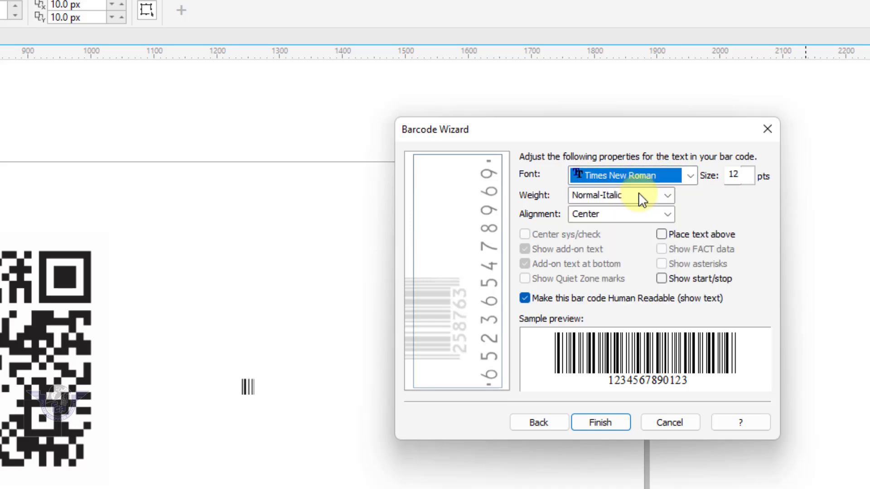
click(668, 196)
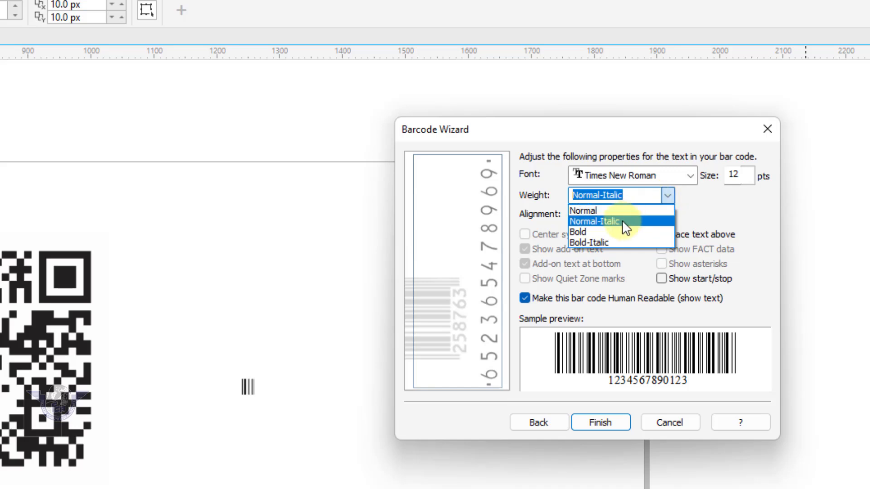
click(613, 240)
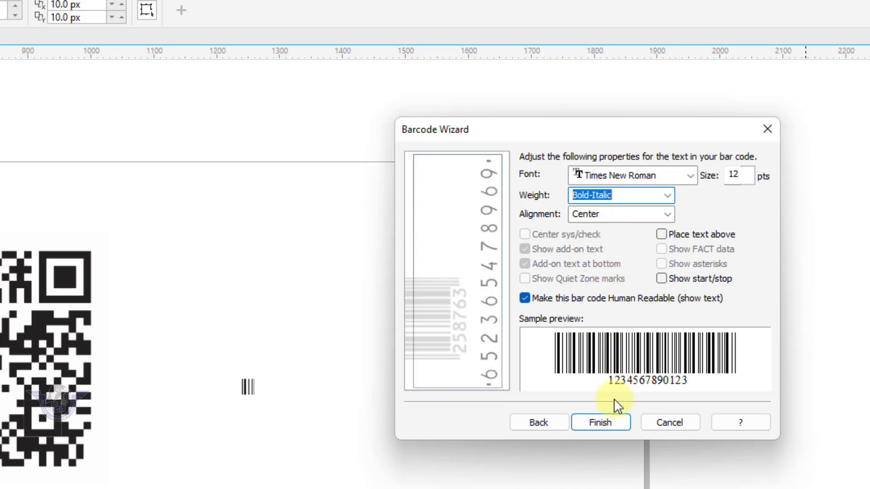
click(603, 422)
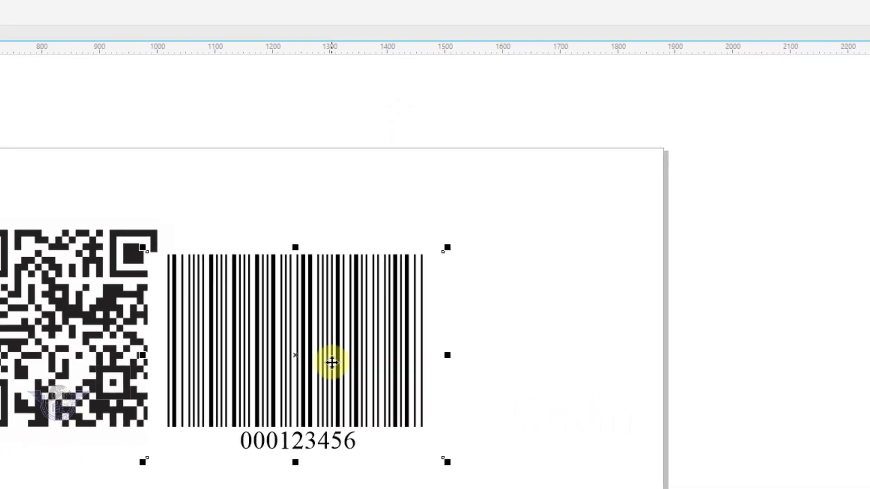
Move the barcode to the right half of the page, clear of the QR code and level with it.
drag(294, 385, 345, 367)
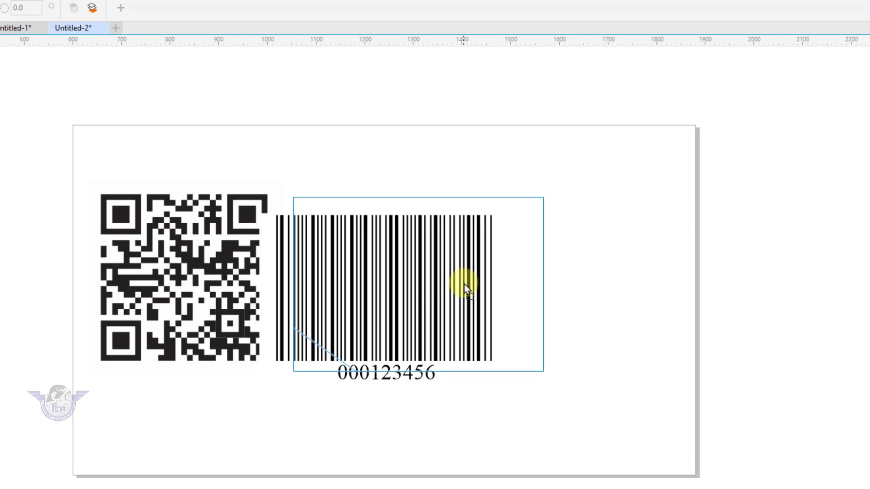
drag(464, 284, 519, 297)
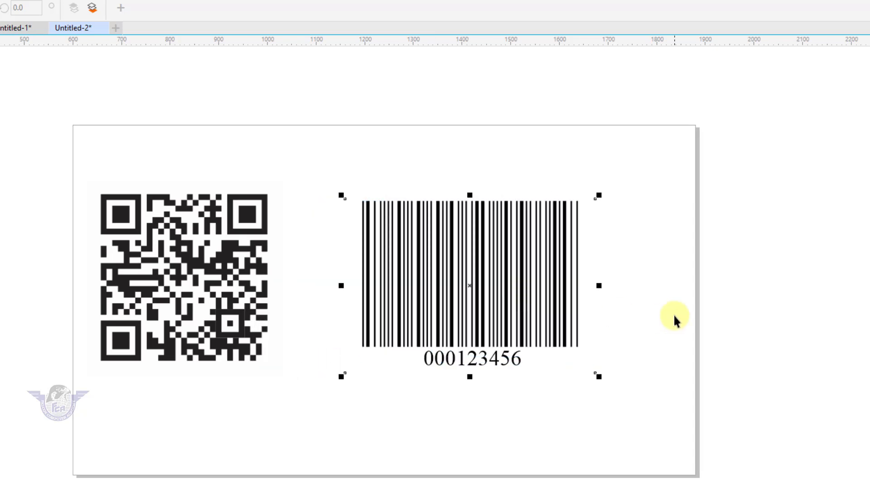